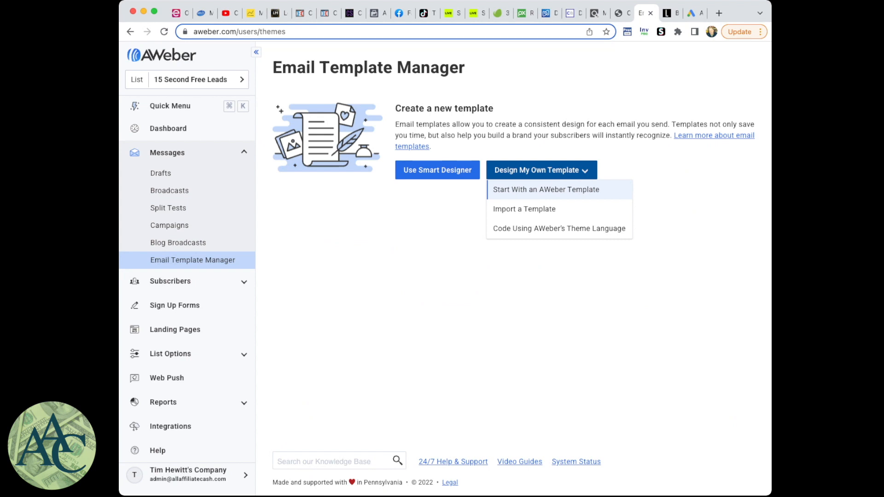
- Start a new email from an AWeber template and apply the Plain (Left Aligned) design from the template gallery
click(546, 190)
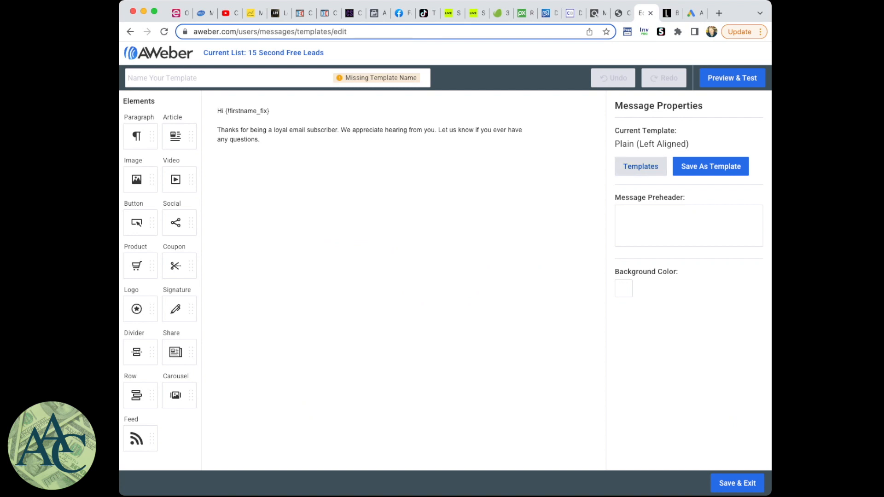
click(640, 167)
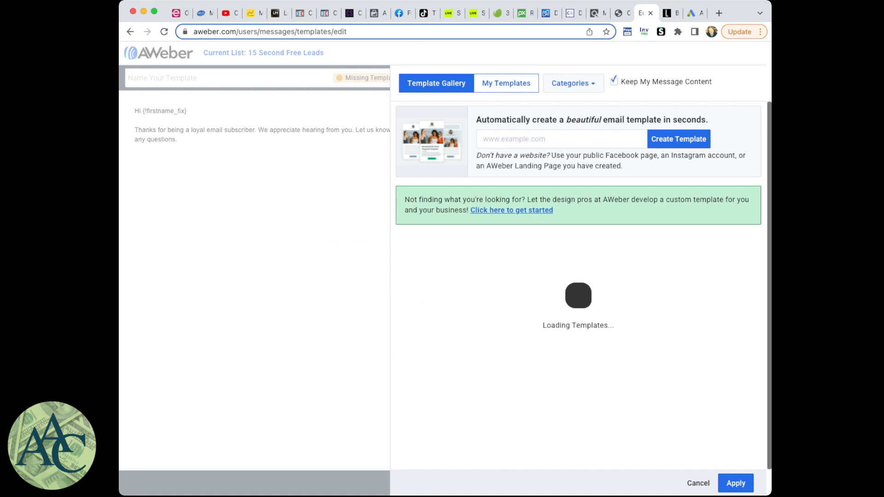
scroll(579, 286, down, 10)
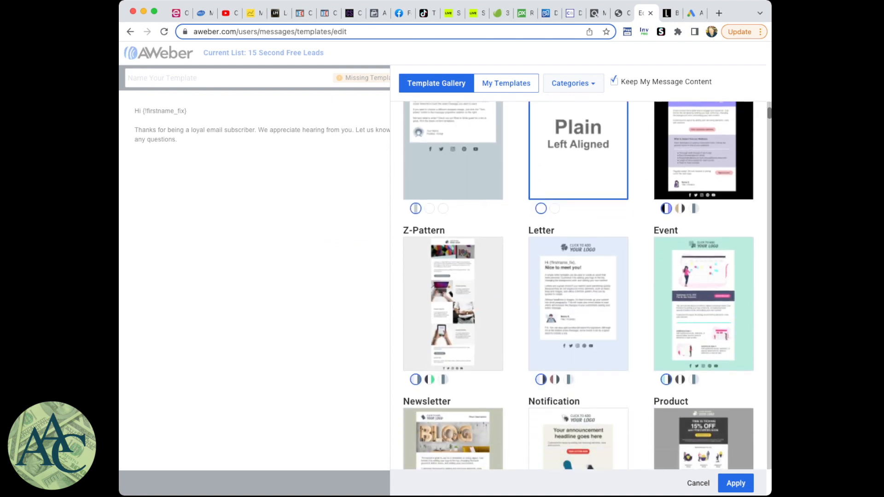
scroll(579, 286, up, 4)
scroll(579, 285, up, 6)
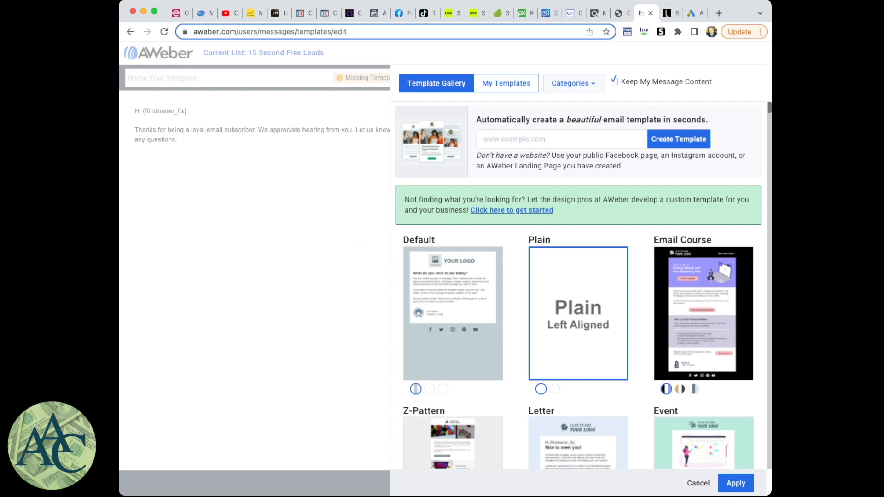
click(736, 483)
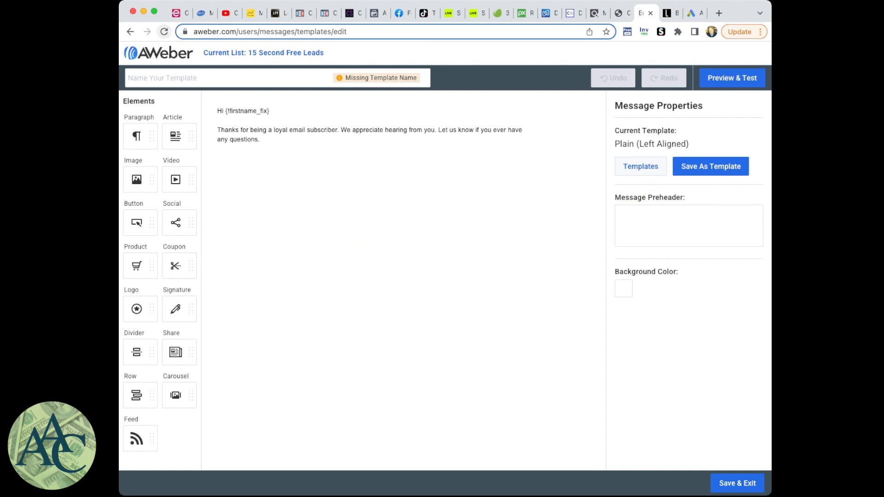
click(164, 31)
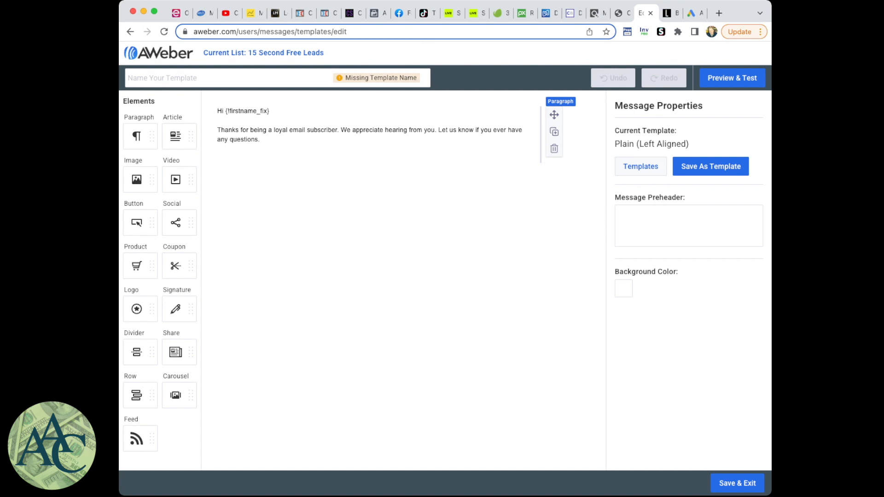
- Set the font size of the whole greeting and body paragraph to 15
click(417, 130)
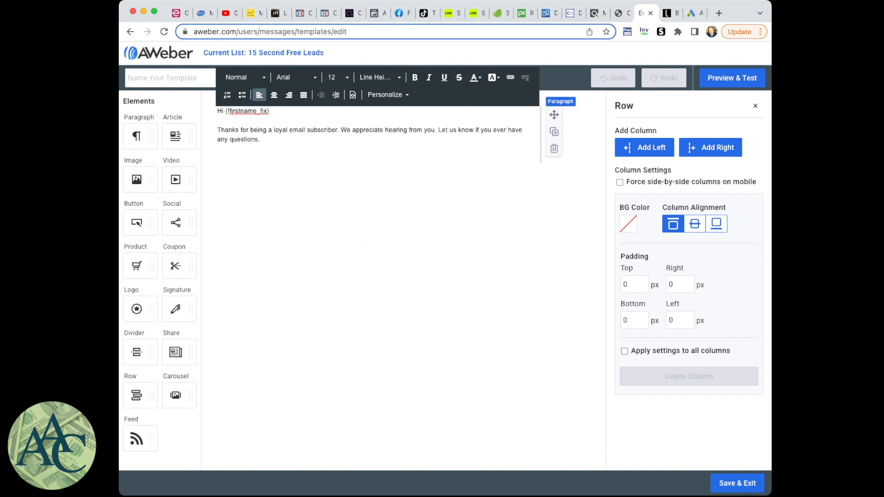
drag(260, 140, 217, 111)
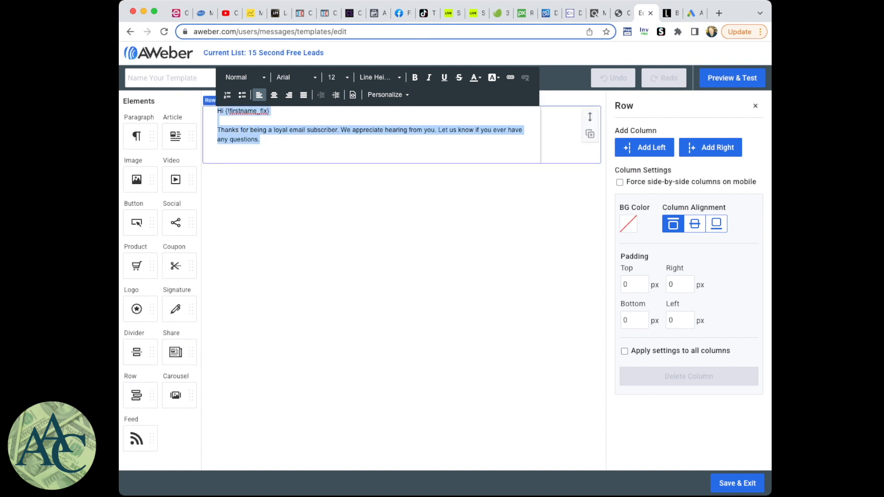
click(337, 77)
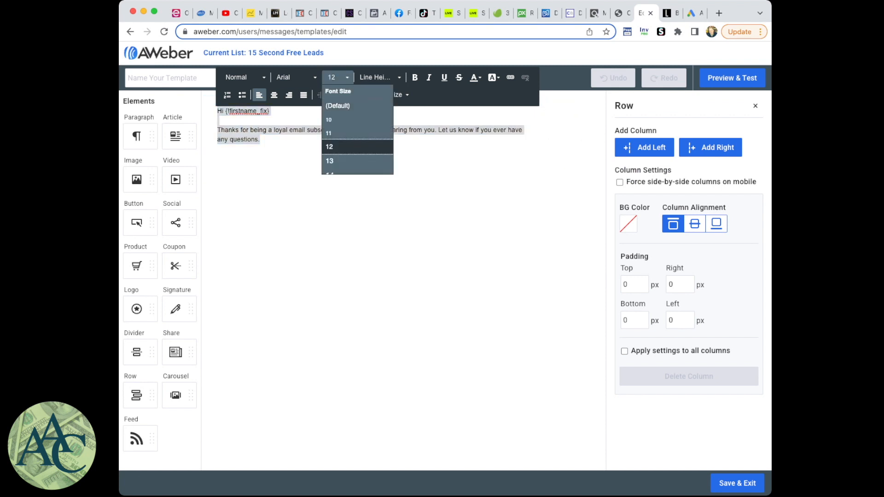
scroll(339, 161, down, 2)
click(338, 164)
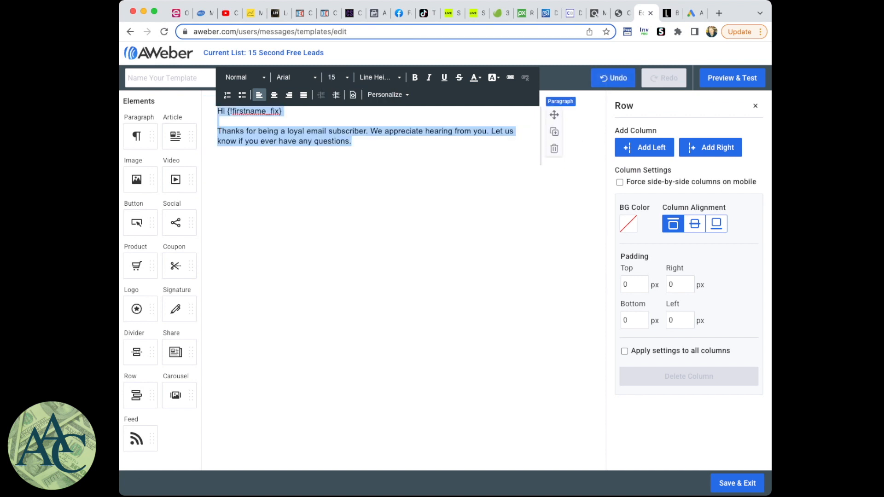
- Replace the thank-you text below the greeting with "I just..."
click(314, 141)
drag(352, 141, 217, 131)
text(I just...)
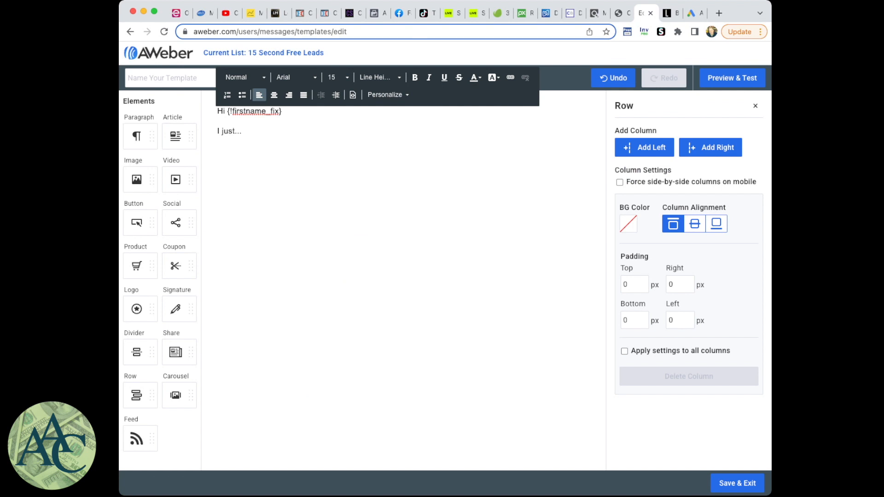
key(Escape)
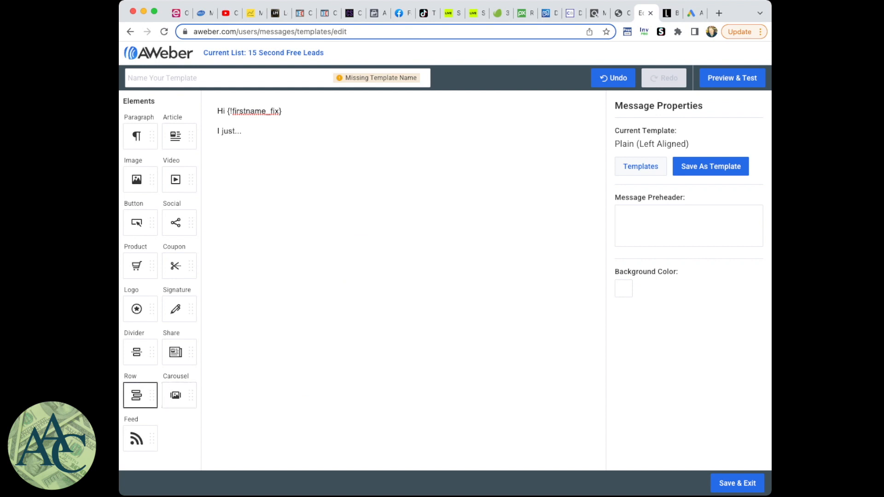
- Add a row with a paragraph element below the body text and set its font size to 15
drag(136, 395, 352, 150)
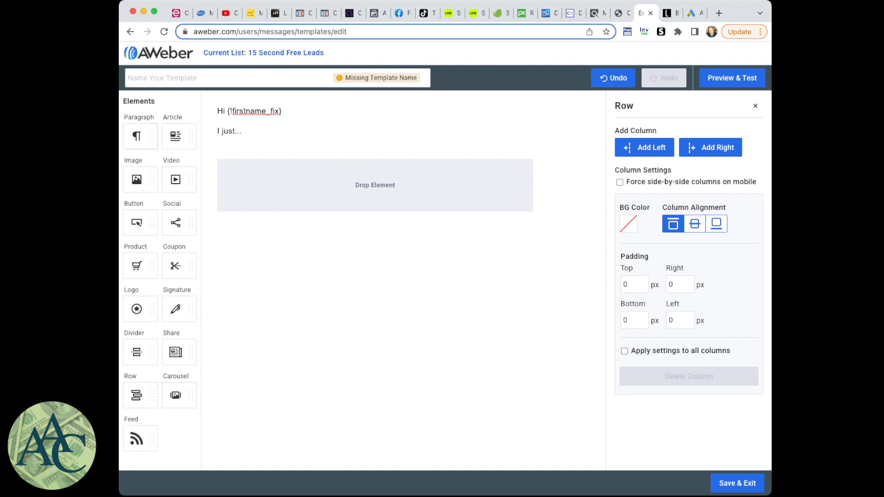
drag(137, 137, 290, 189)
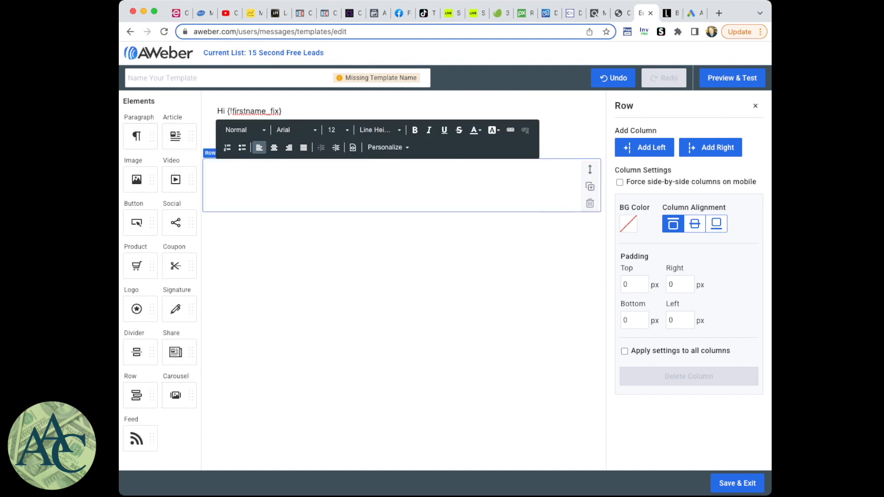
click(335, 130)
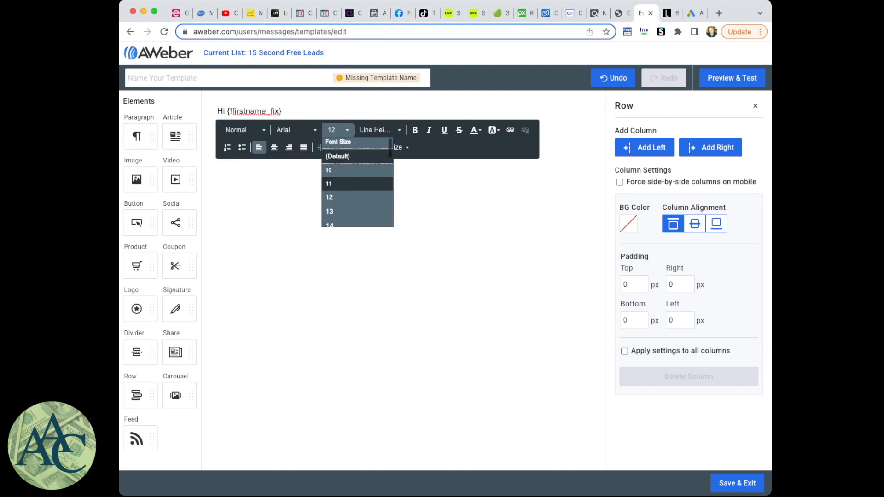
scroll(340, 186, down, 1)
click(340, 205)
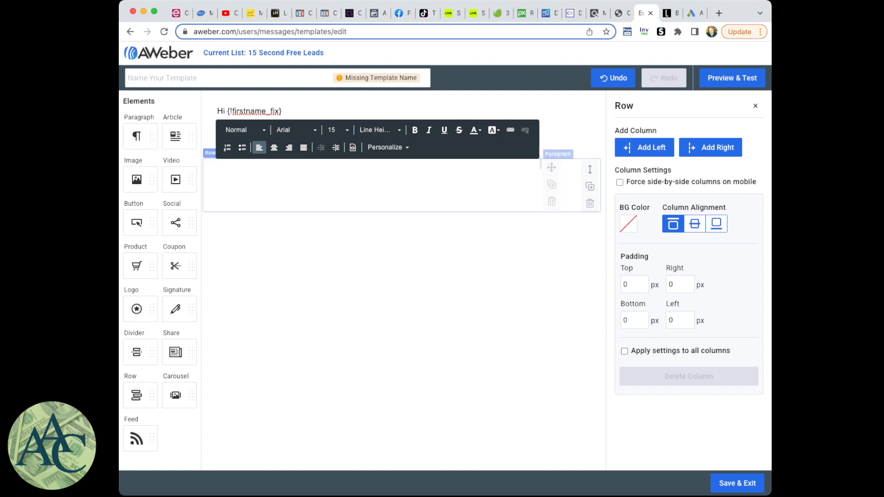
- Write the closing "Life is Good" with the sender's first name after a dash beneath it, and italicize the name
text(Life is Good)
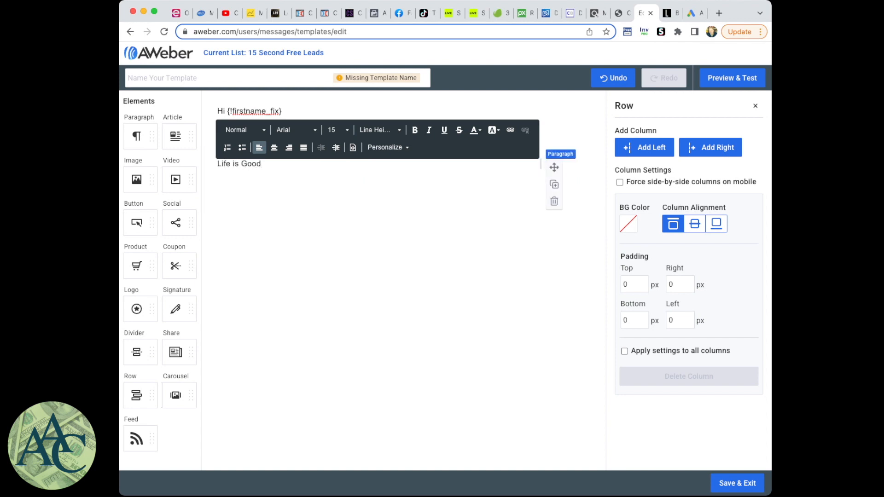
key(Return)
text(-Tim)
key(Return)
key(Return)
double_click(226, 184)
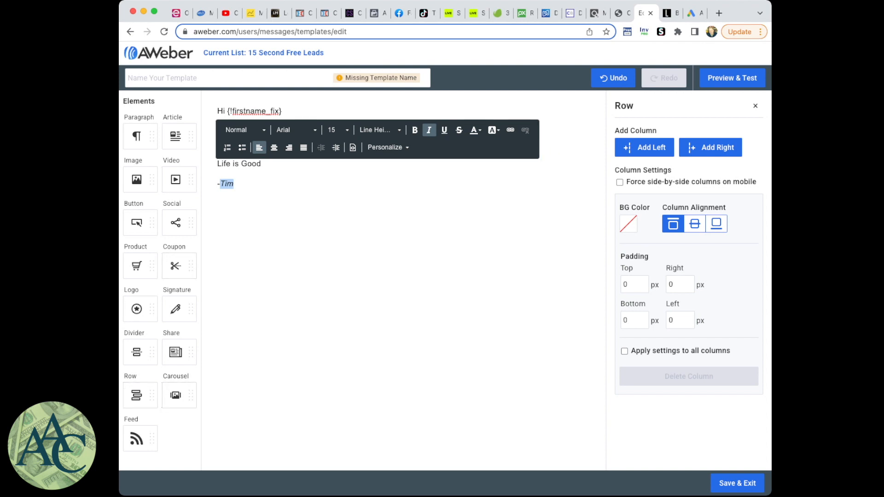
click(295, 349)
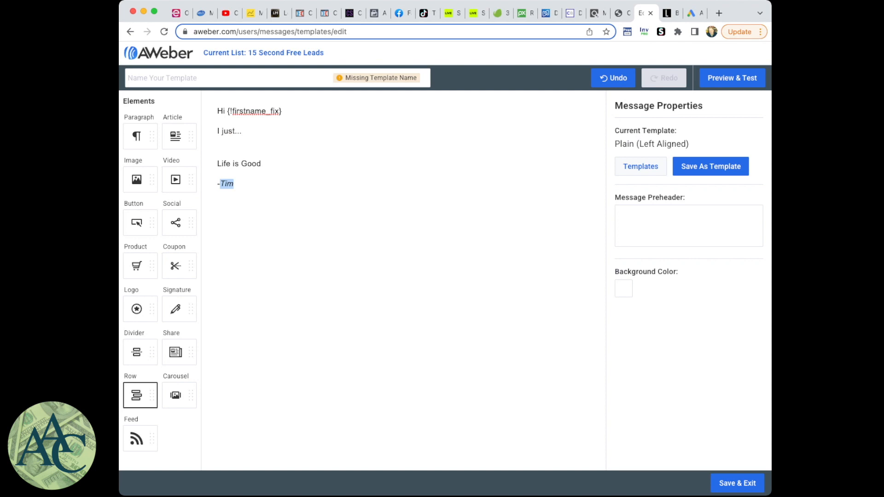
- Add a row with an image element below the sign-off and fill it with the round AAC logo from My Images
drag(138, 394, 355, 209)
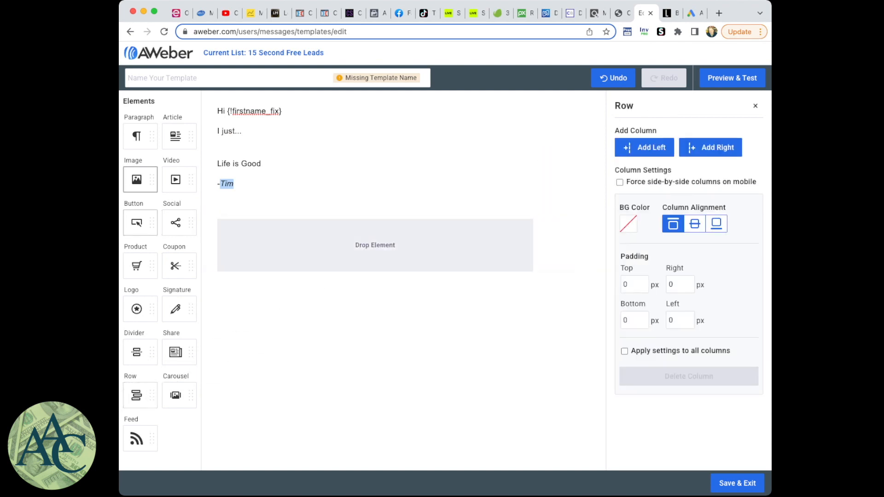
drag(136, 179, 297, 240)
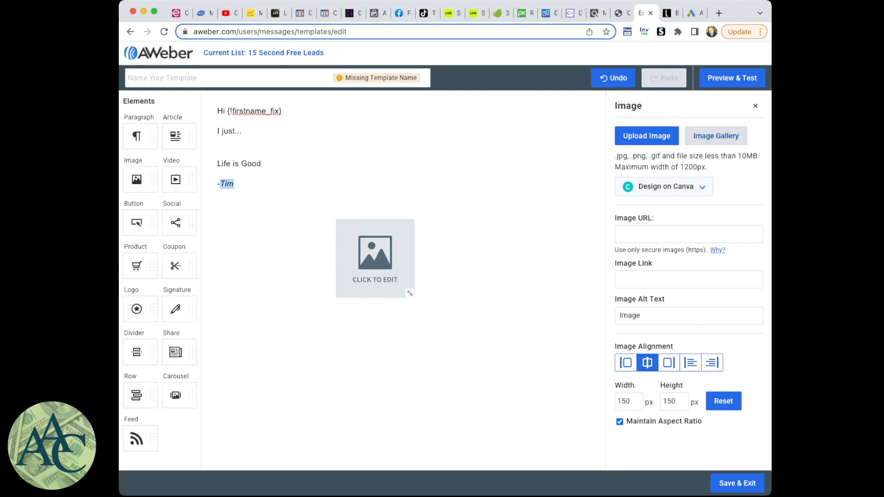
click(716, 136)
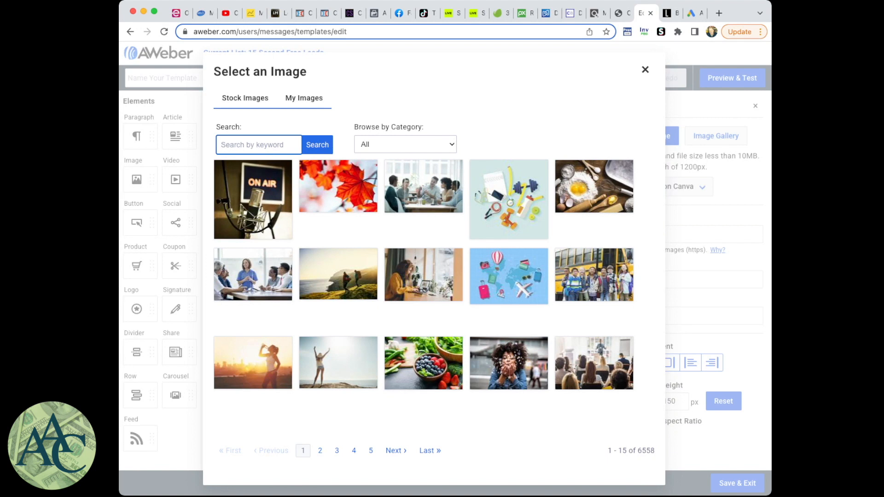
mouse_move(338, 376)
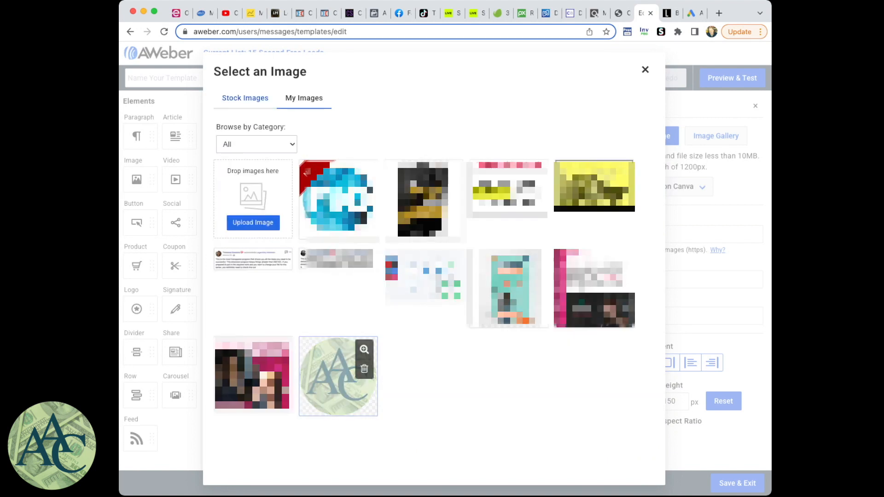
click(338, 377)
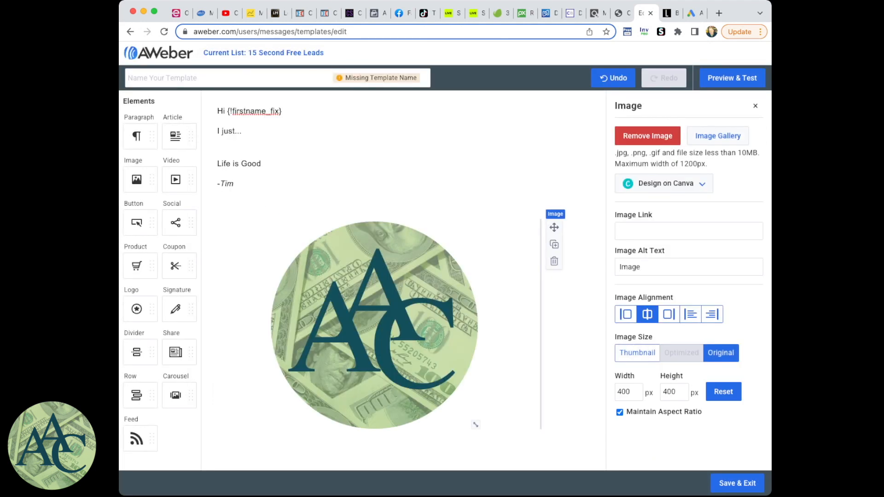
- Resize the logo image to 100 px wide with its aspect ratio maintained and align it left
drag(630, 392, 616, 392)
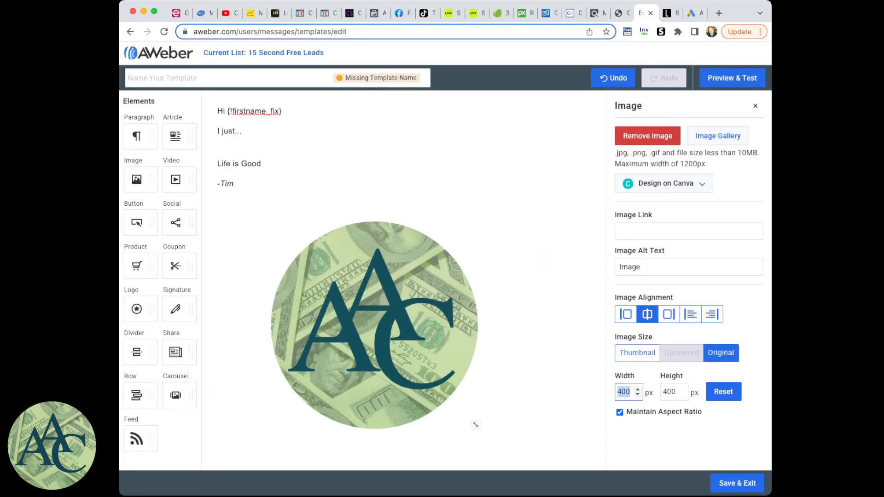
text(100)
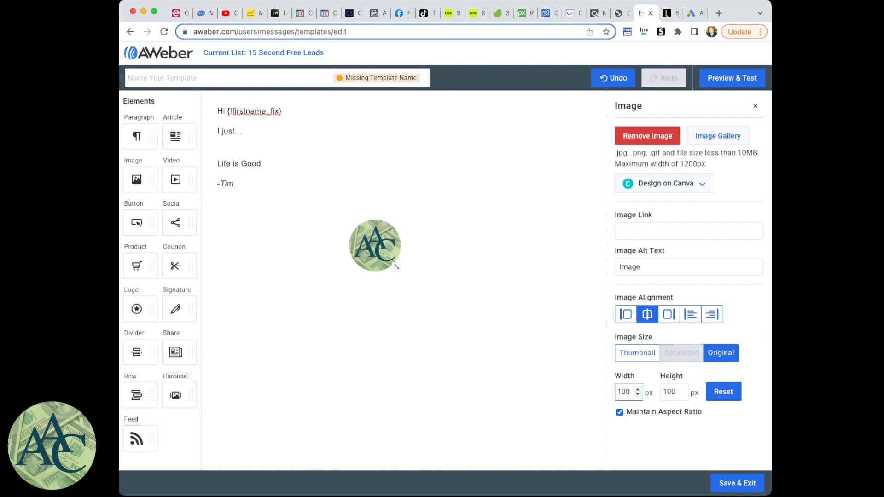
click(626, 314)
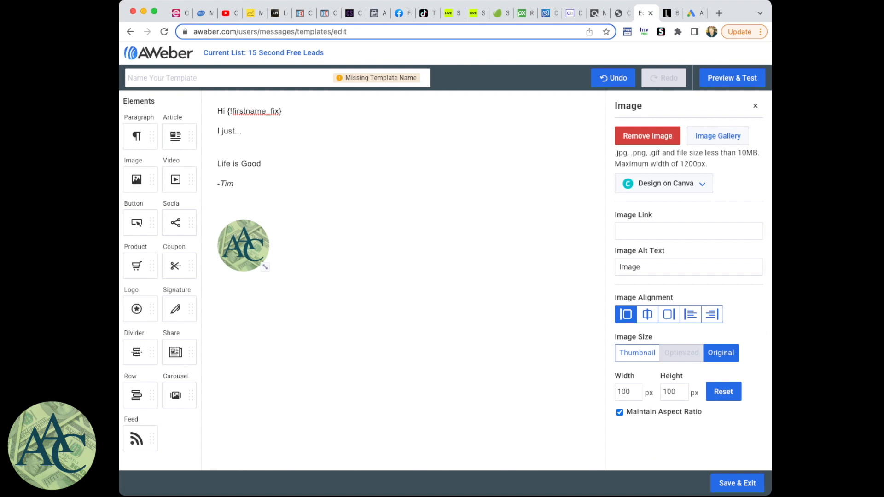
- Add a column to the right of the logo containing a paragraph that reads "Follow Me On Social Media"
click(363, 258)
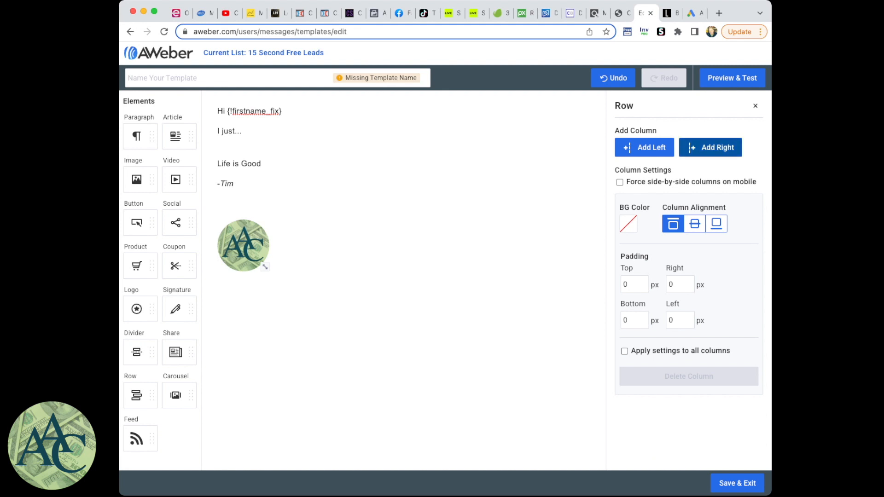
click(710, 147)
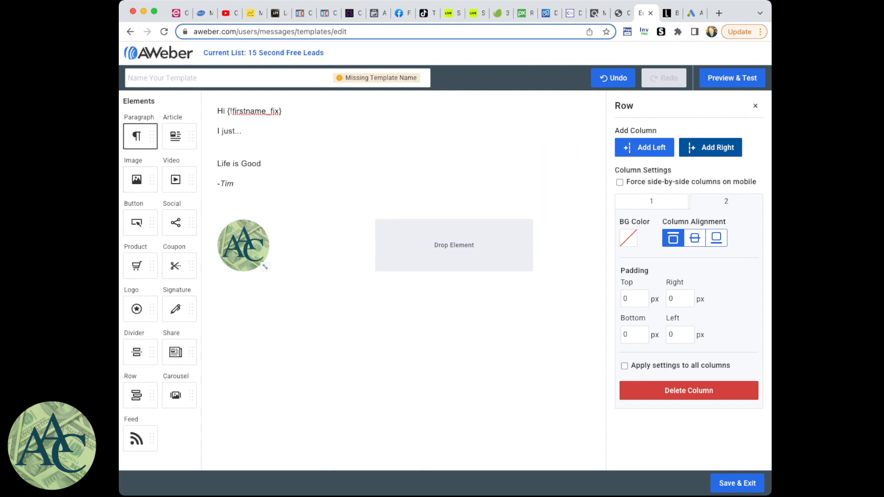
drag(137, 137, 424, 245)
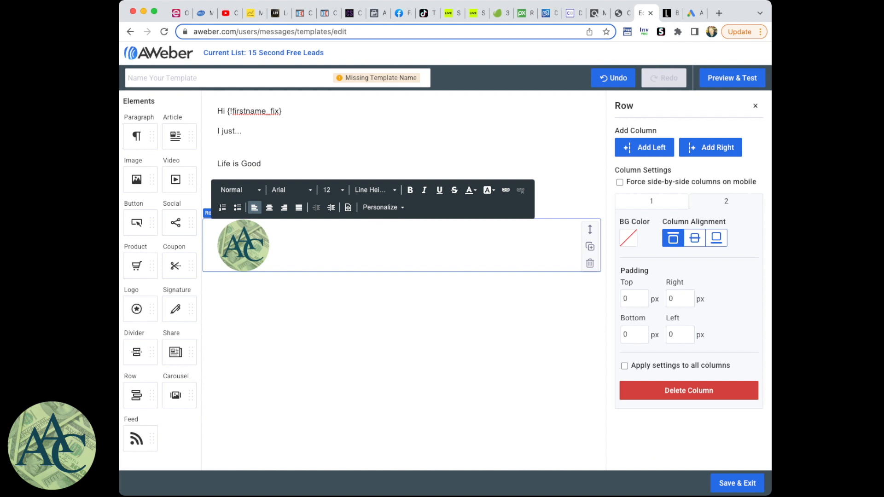
text(Follow)
text(Me On Social Media  )
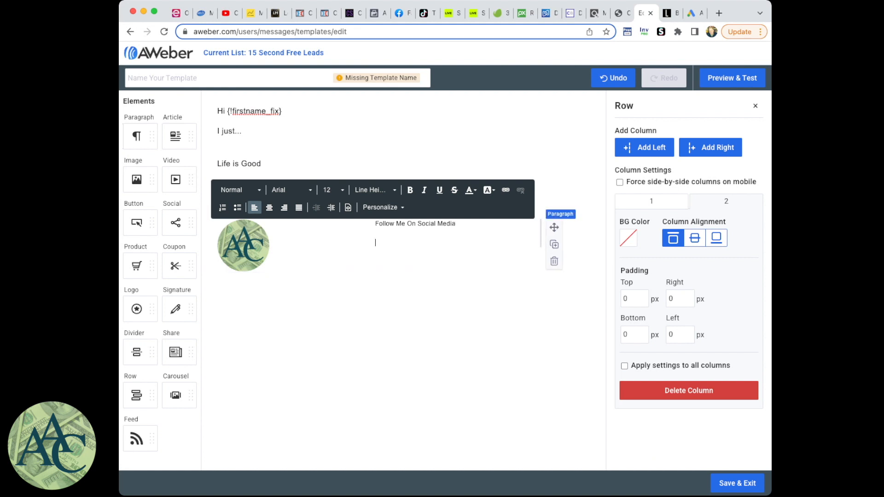
text(Facebook )
text(YouTube)
- Below the social media heading, add lines for "Facebook", "YouTube" and "Email:" followed by the sender's e-mail address
key(Return)
text(Email: admin)
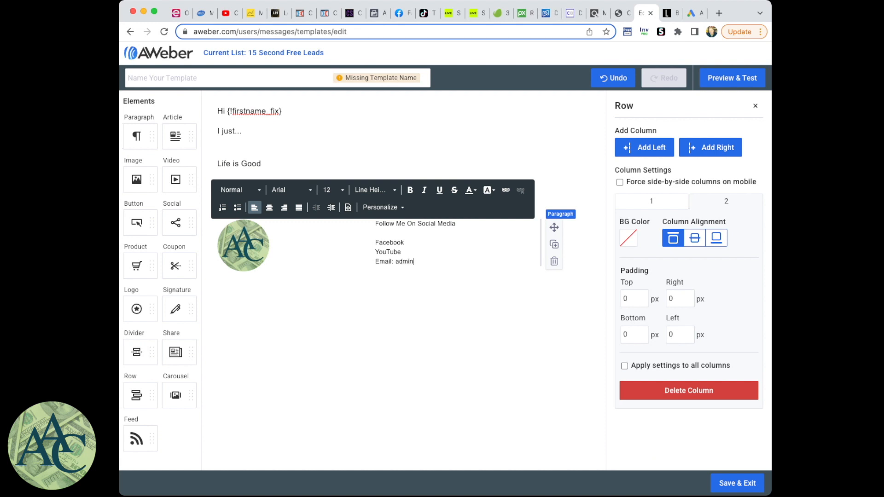
key(BackSpace)
key(BackSpace)
key(BackSpace)
key(BackSpace)
key(BackSpace)
- Add a "Phone:" line with the sender's phone number under the e-mail line
key(Return)
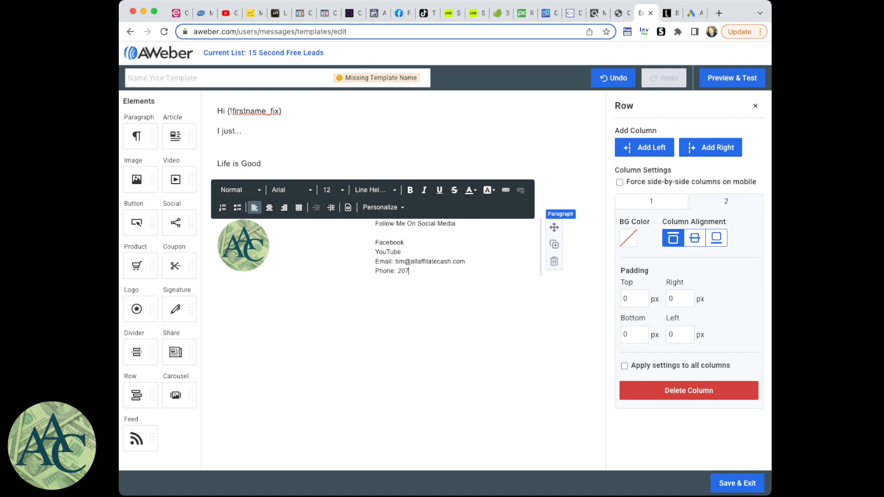
- Narrow the logo column so the contact text sits close beside the logo, and make the heading "Follow Me On Social Media" bold
drag(375, 246, 277, 246)
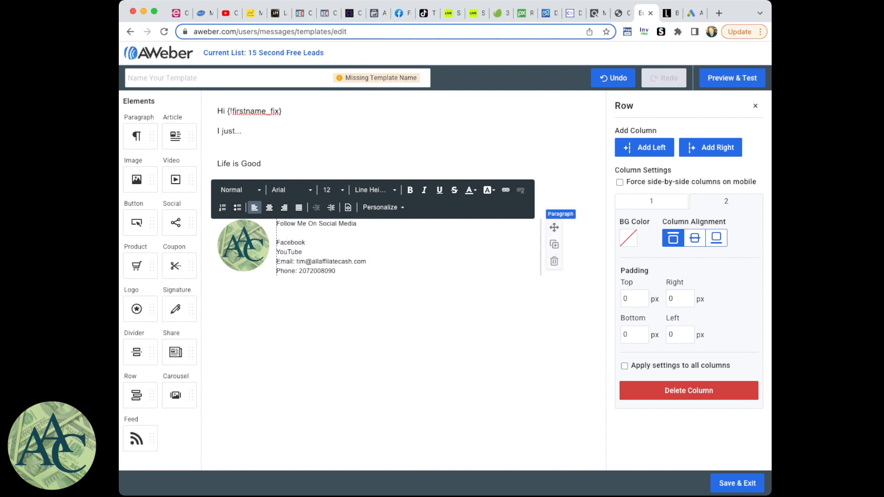
drag(357, 224, 276, 224)
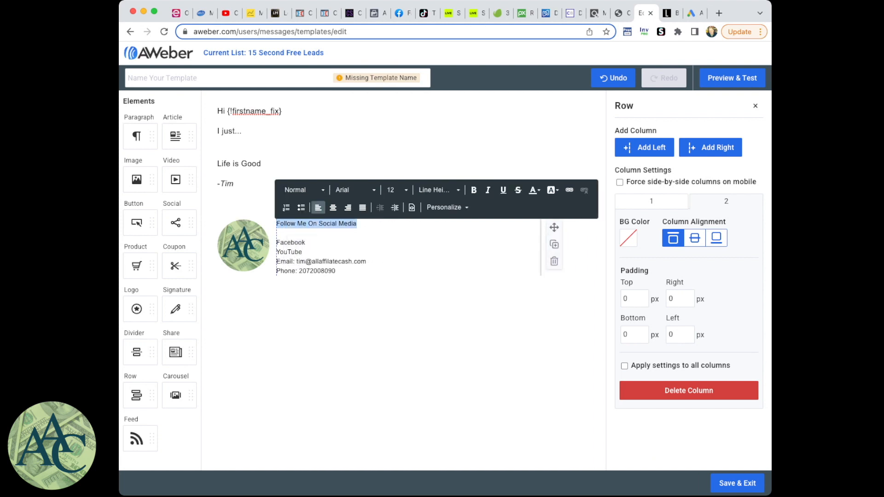
click(474, 190)
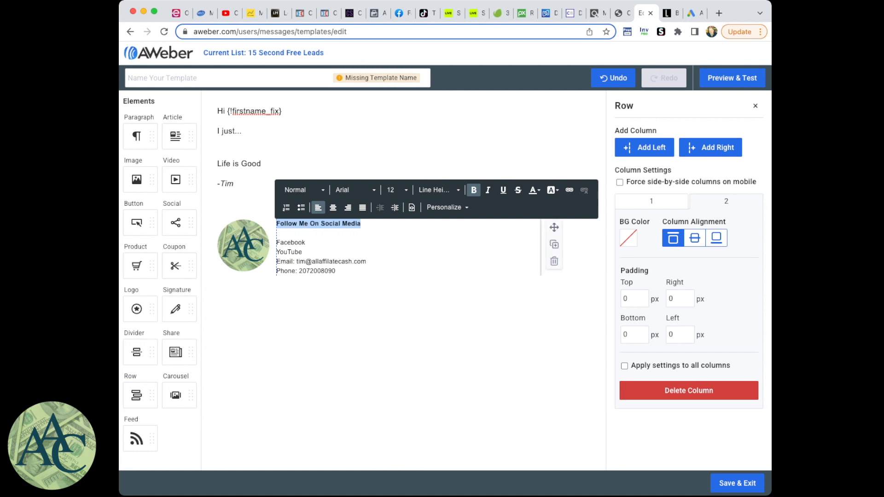
double_click(290, 242)
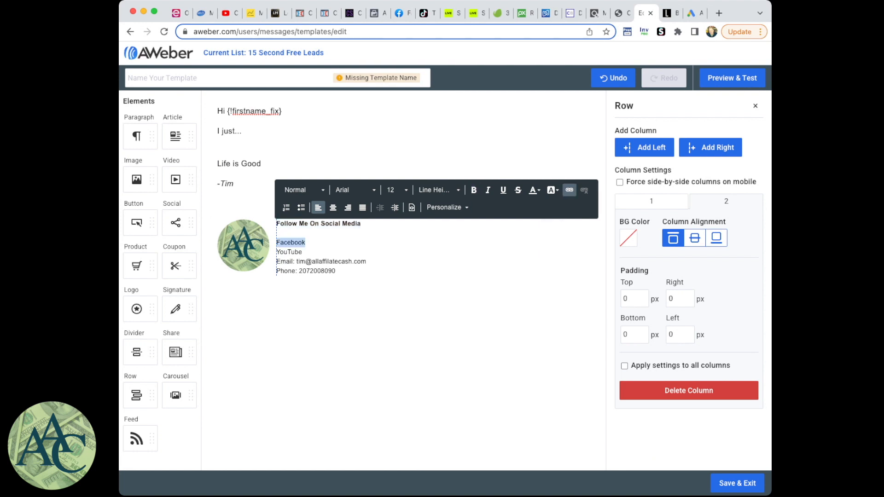
click(570, 190)
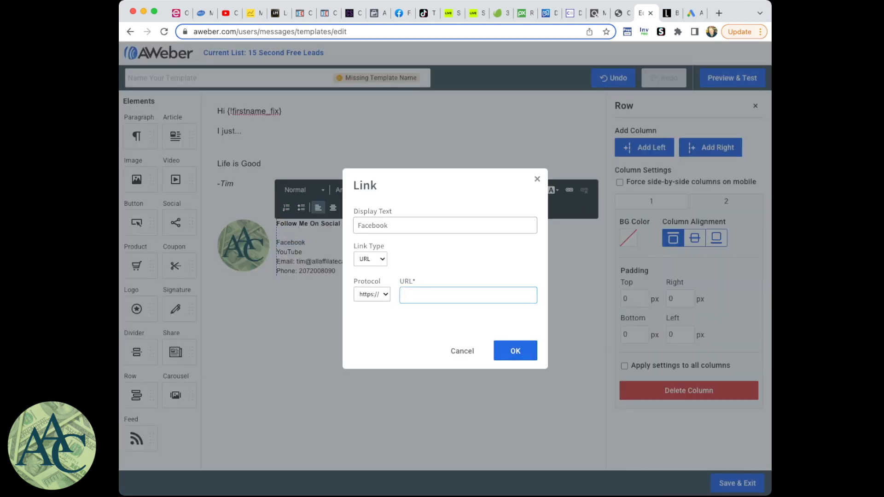
text(xxx)
click(515, 350)
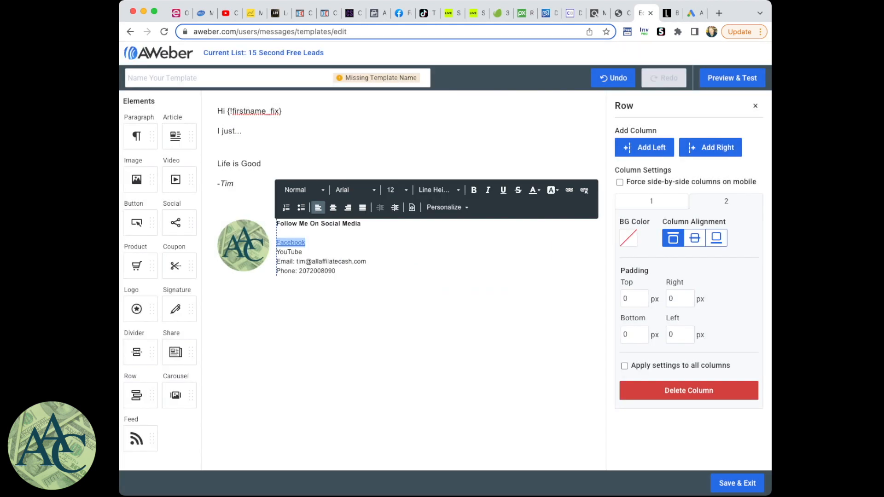
click(515, 350)
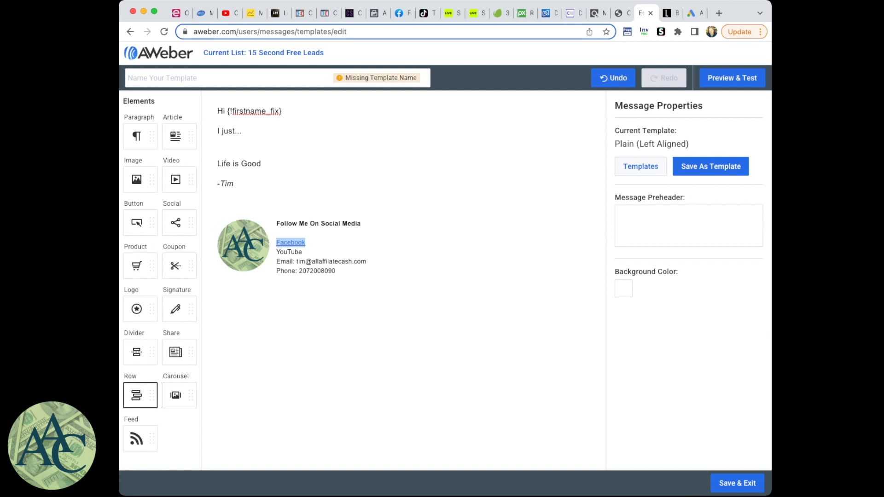
- Add a row below the contact footer containing a paragraph filled with blank lines as spacing
mouse_move(136, 394)
mouse_down()
mouse_move(262, 355)
mouse_move(318, 299)
mouse_move(321, 273)
mouse_up()
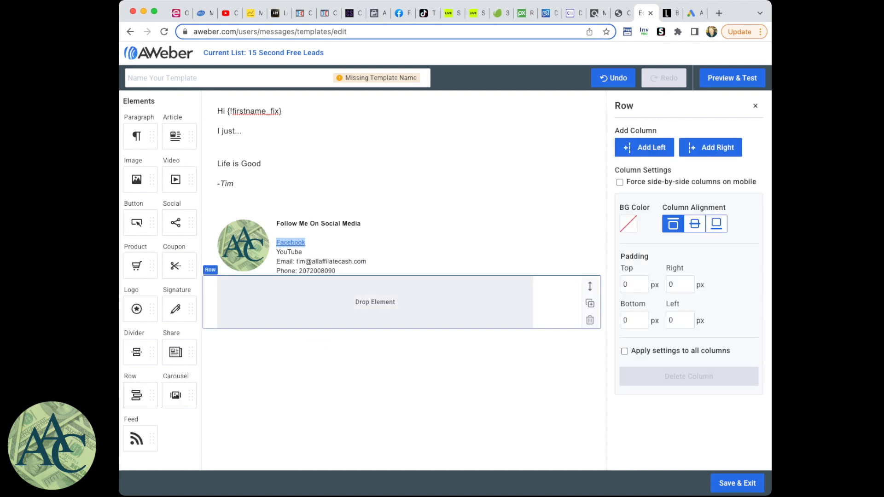
drag(136, 137, 312, 313)
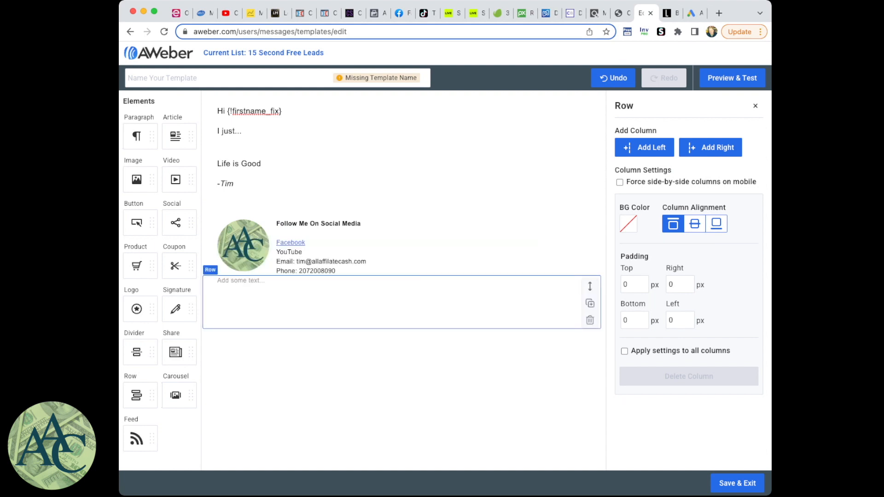
click(241, 280)
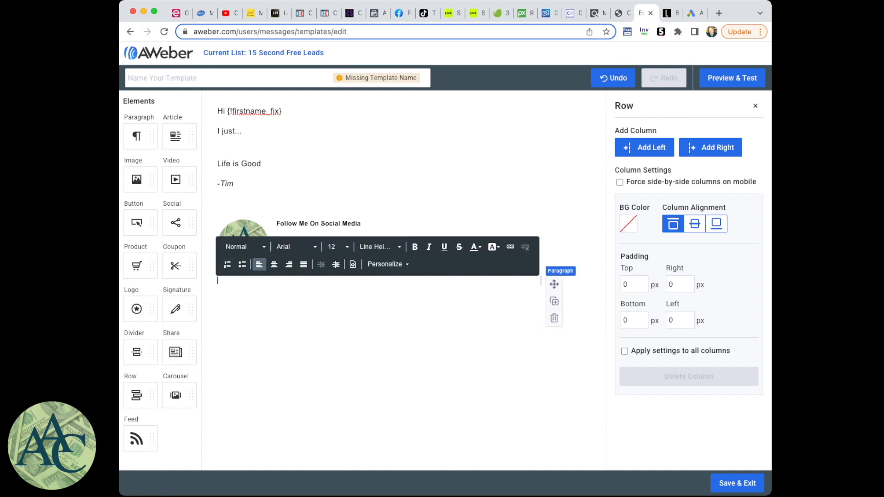
key(Return)
key(Return)
key(Return)
key(Return)
key(Return)
key(Return)
key(Return)
key(Return)
key(Return)
key(Return)
key(Return)
key(Return)
key(Return)
key(Return)
key(Return)
key(Return)
key(Return)
key(Return)
key(Return)
key(Return)
key(Return)
key(Return)
key(Return)
key(Return)
key(Return)
key(Return)
key(Return)
key(Return)
key(Return)
key(Return)
key(Return)
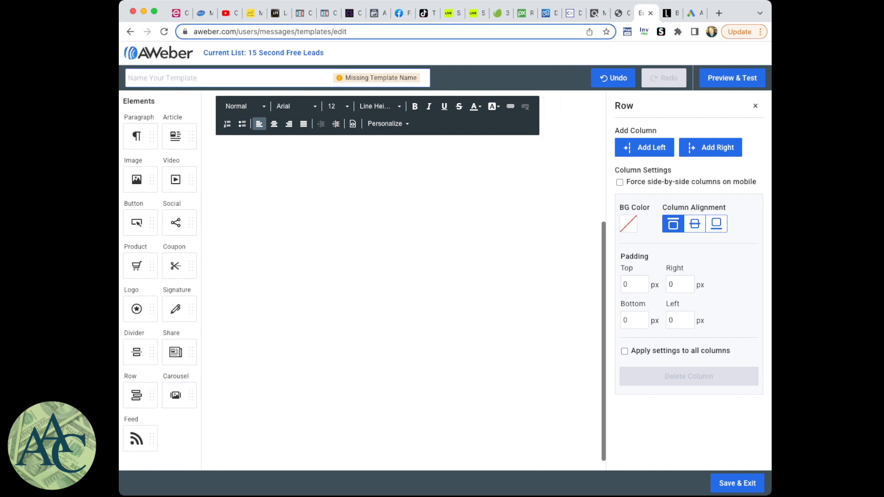
- Name the template "AAC" and preview it in desktop and mobile view down to the unsubscribe footer, then return to the editor
text(AAC)
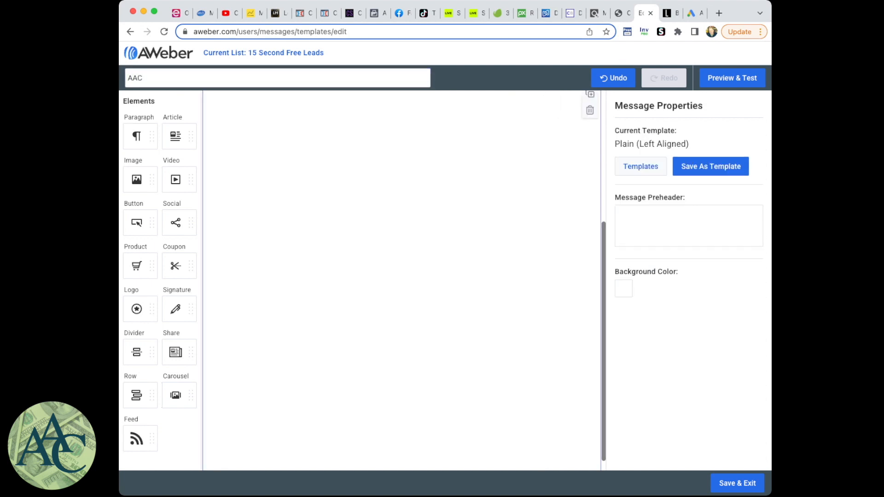
click(732, 78)
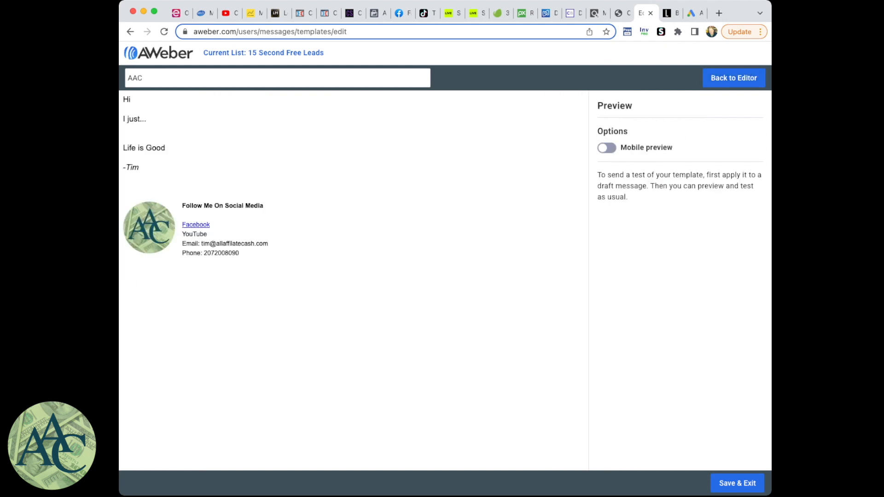
click(606, 147)
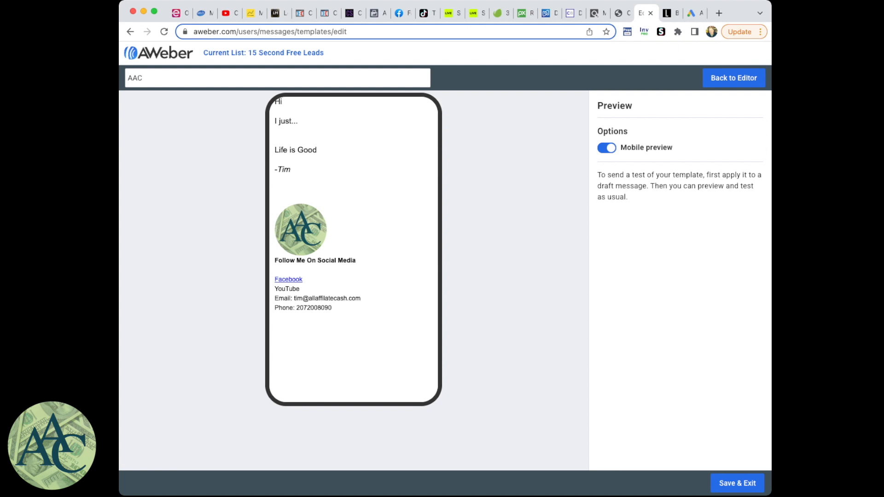
click(606, 147)
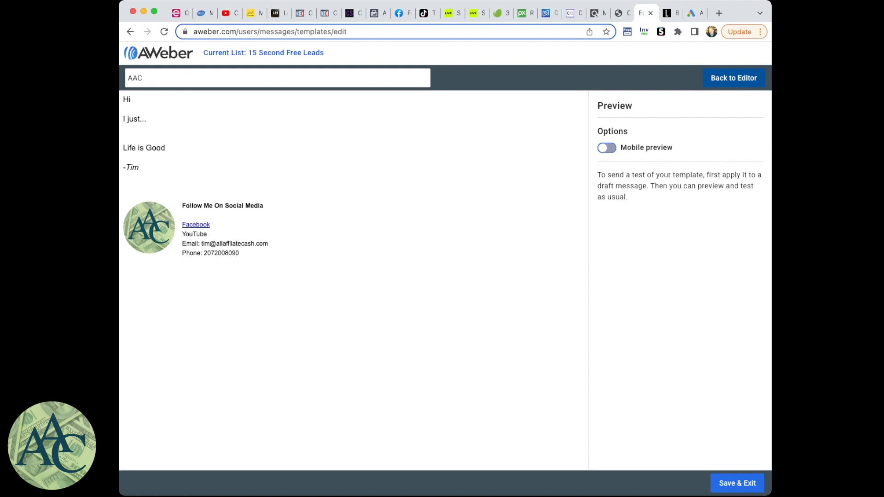
scroll(353, 276, down, 10)
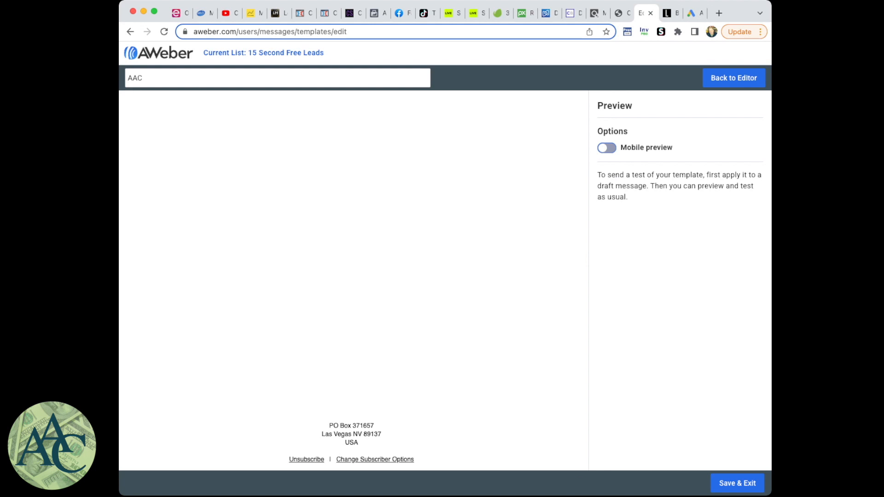
click(734, 78)
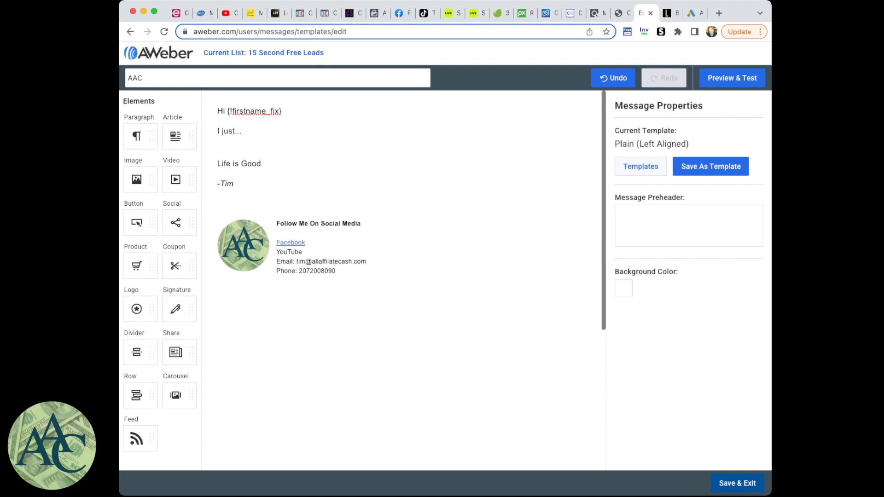
- Save and exit the template, and create a new draft message with the Drag & Drop Email Builder
click(737, 483)
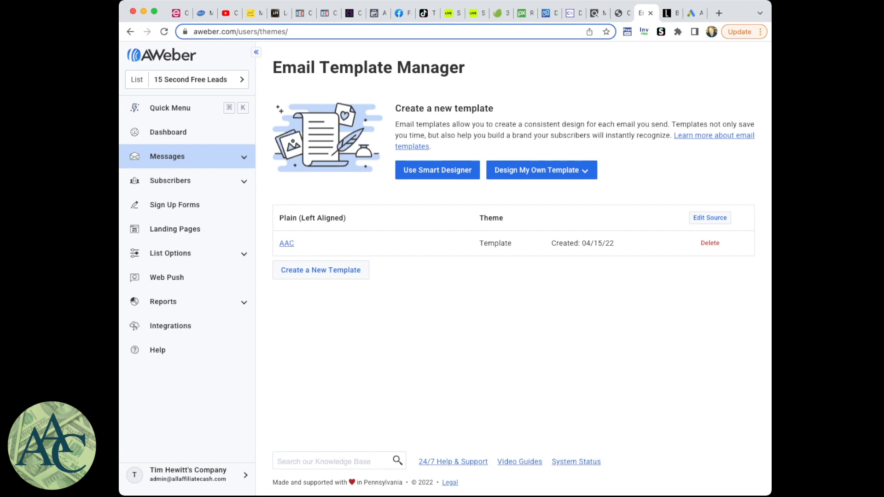
click(167, 157)
click(160, 174)
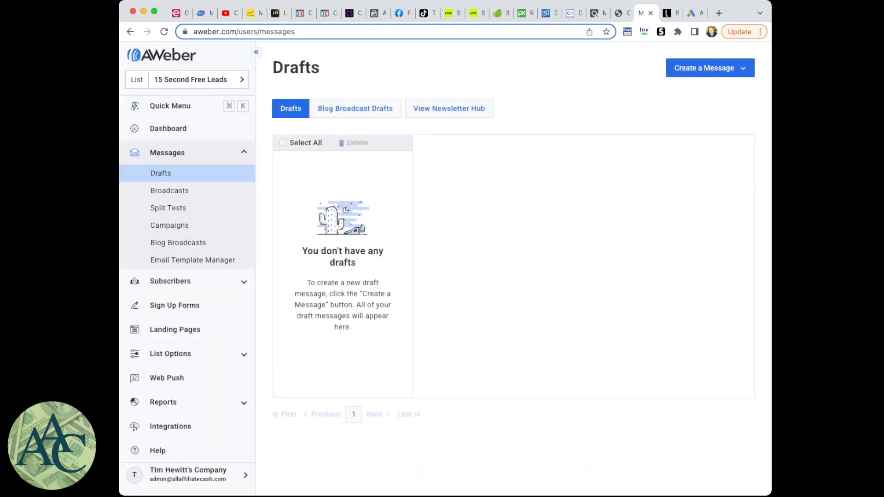
click(704, 68)
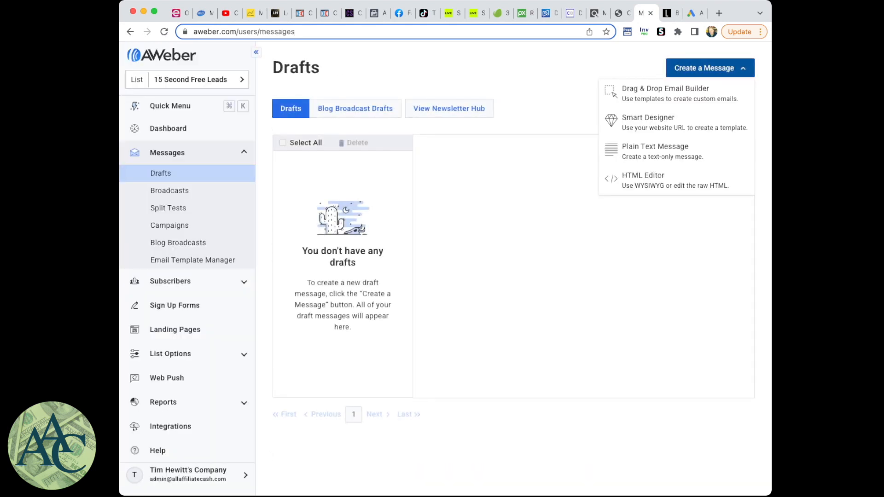
click(676, 93)
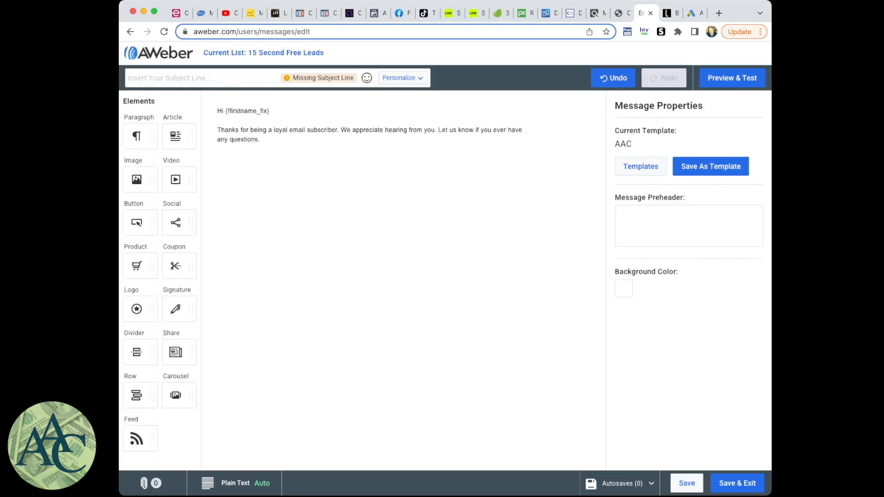
- Apply the saved custom template "AAC" to the new message
click(641, 167)
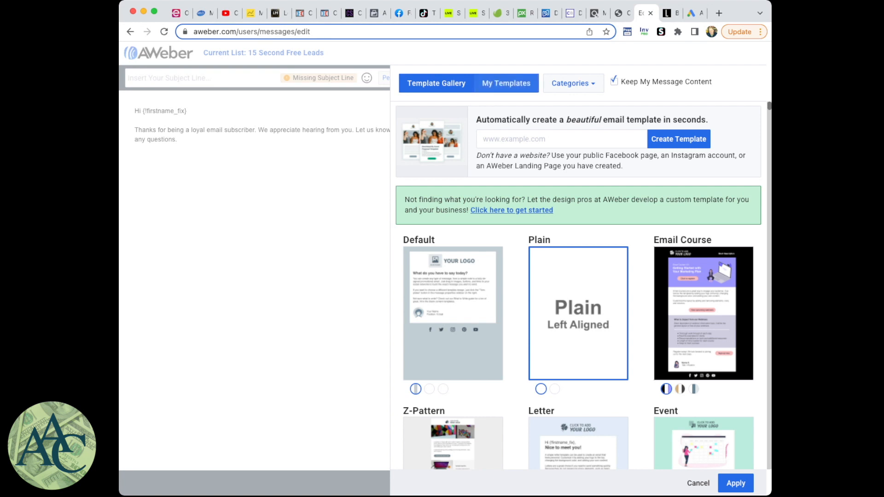
click(506, 83)
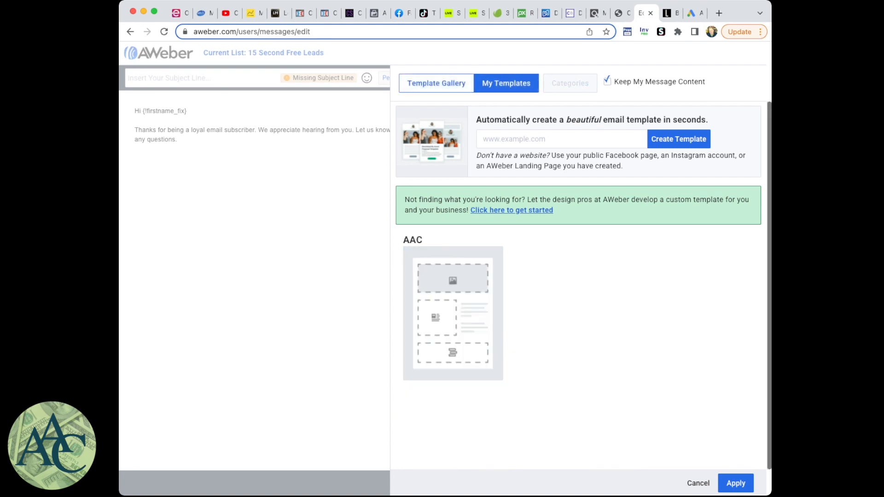
click(453, 313)
click(736, 483)
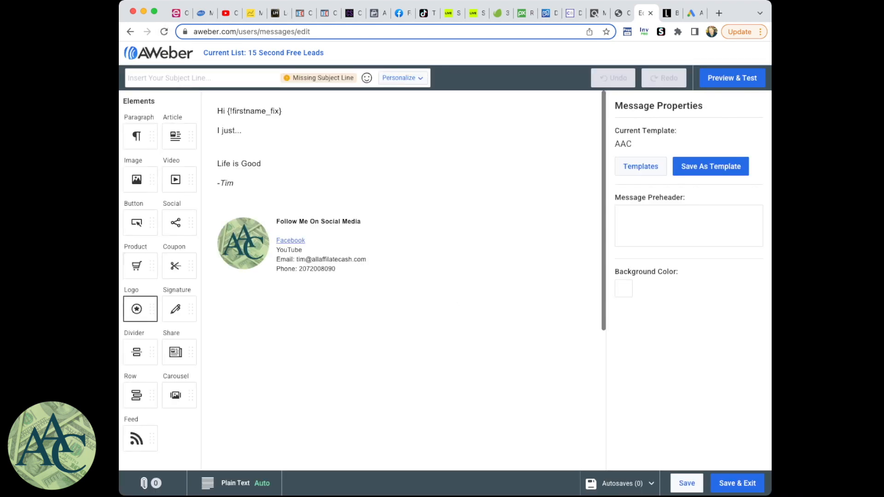
- Insert two rows between "I just..." and "Life is Good", with an image element in the first and a paragraph in the second
drag(137, 395, 305, 152)
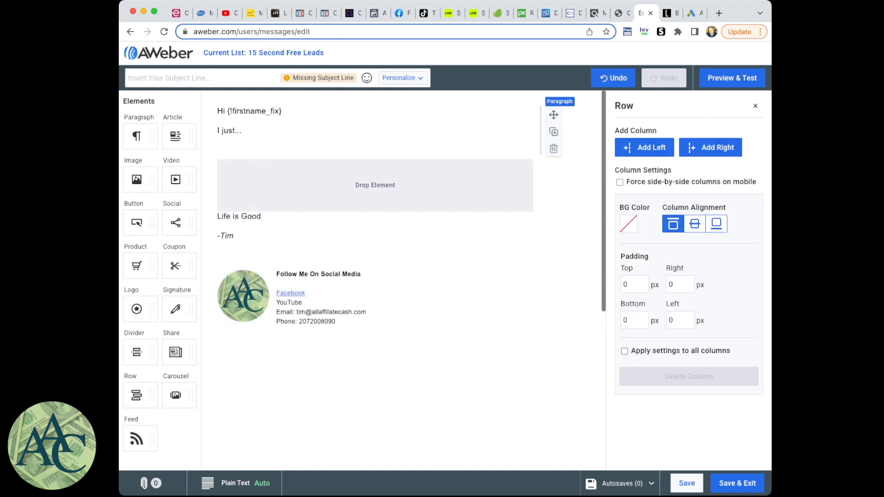
drag(136, 395, 281, 211)
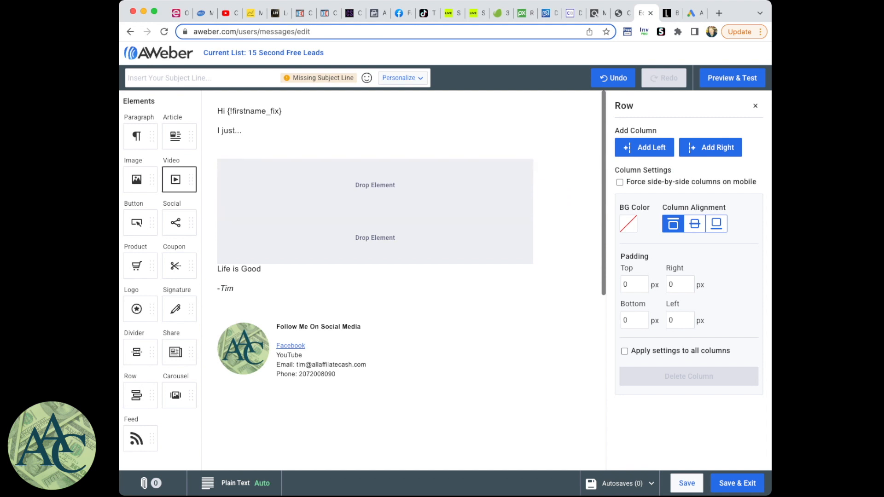
drag(137, 179, 299, 186)
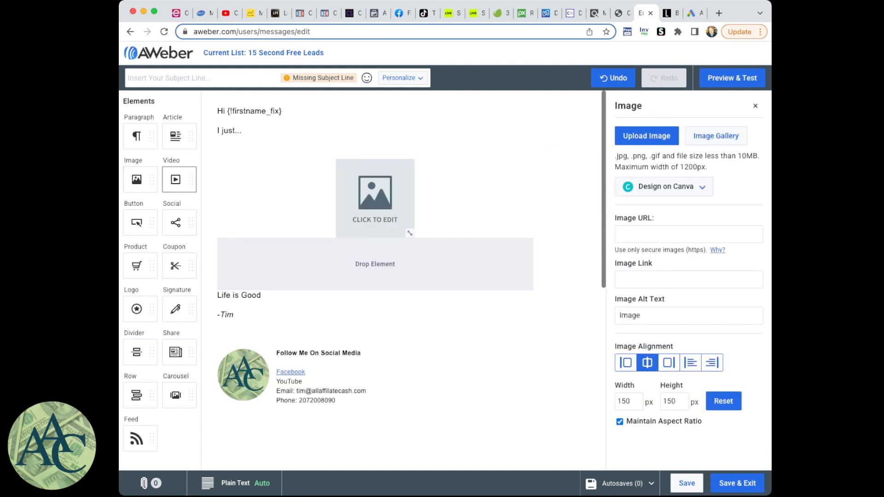
drag(137, 136, 339, 270)
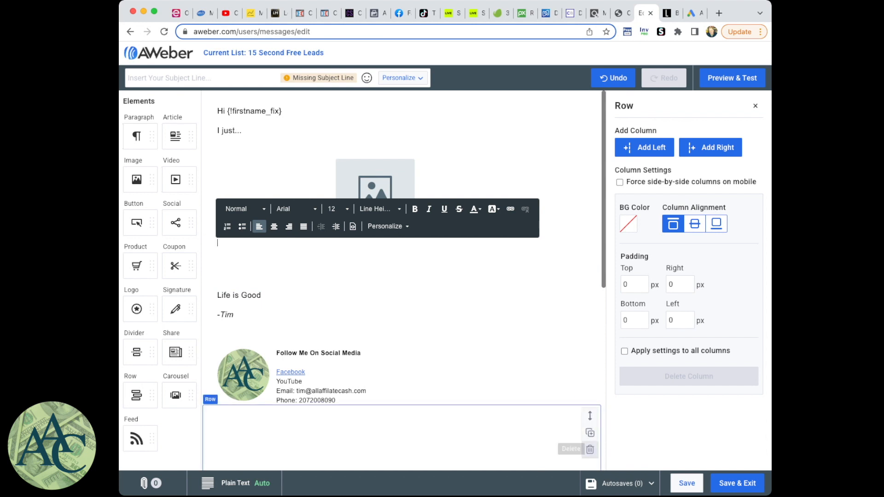
- Add a row directly below the logo and contact footer and place a Signature element in it
drag(603, 249, 604, 434)
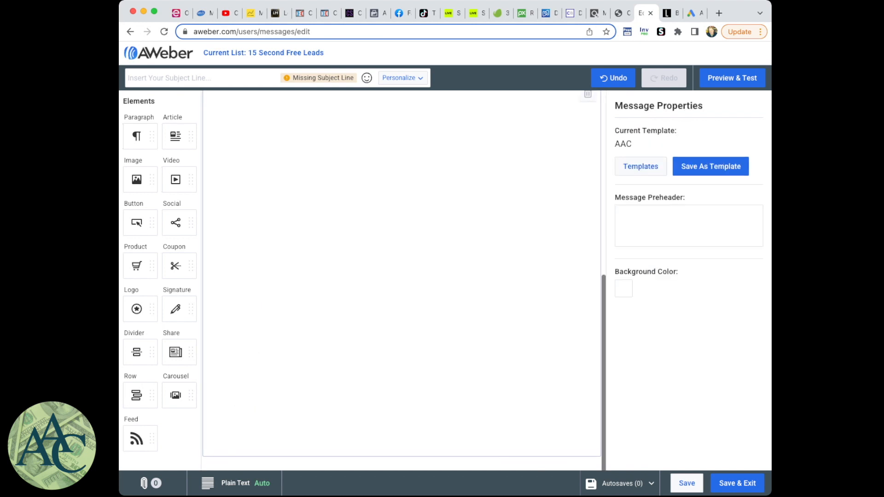
scroll(402, 295, up, 5)
scroll(402, 276, up, 3)
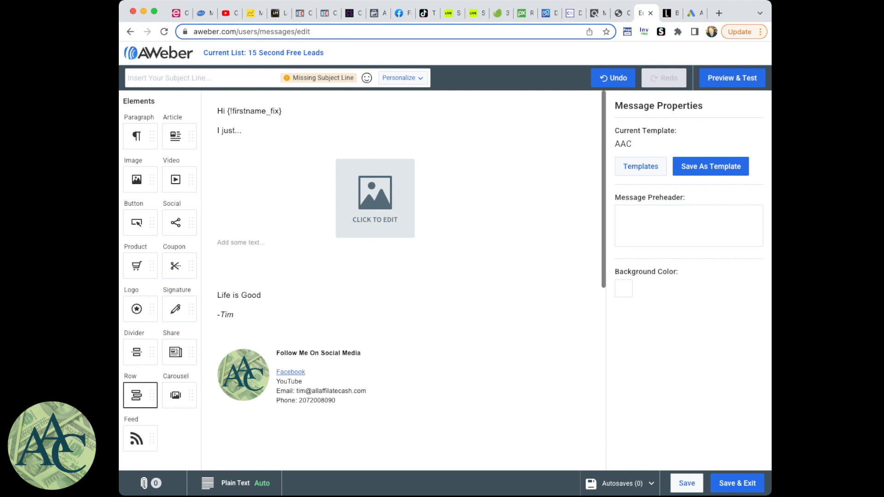
drag(140, 395, 299, 414)
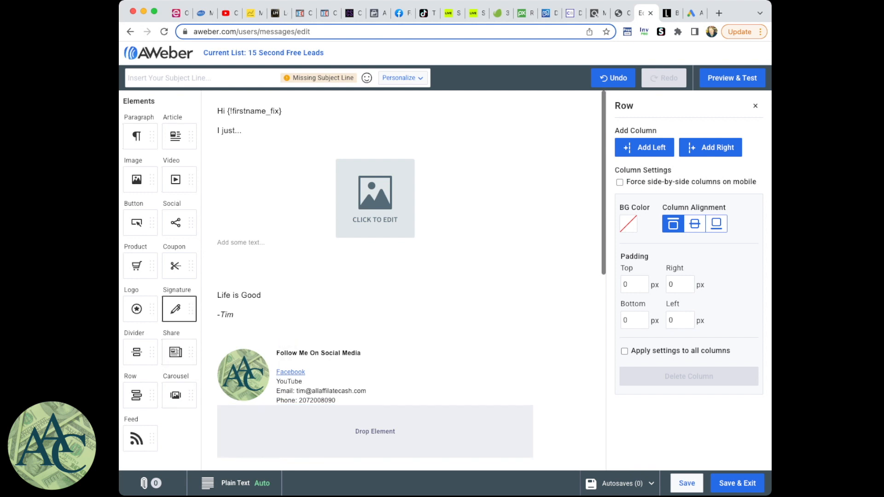
mouse_move(175, 309)
mouse_down()
mouse_move(251, 404)
mouse_move(304, 426)
mouse_up()
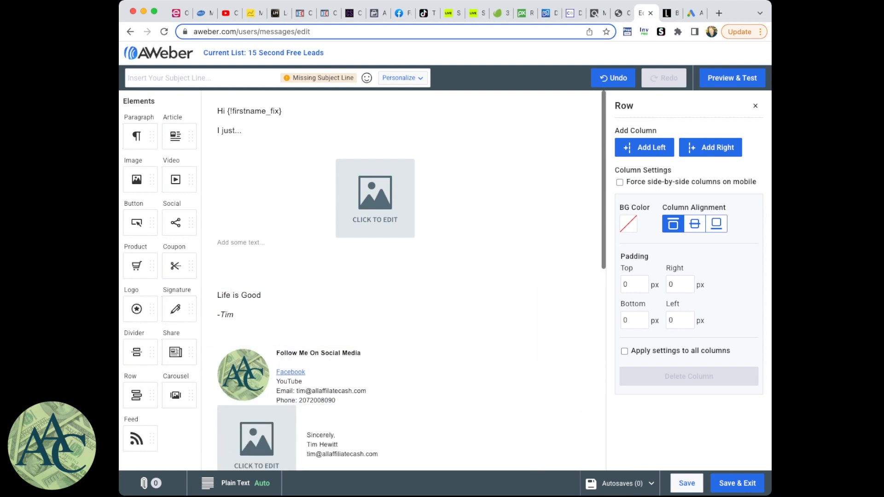
scroll(401, 276, down, 3)
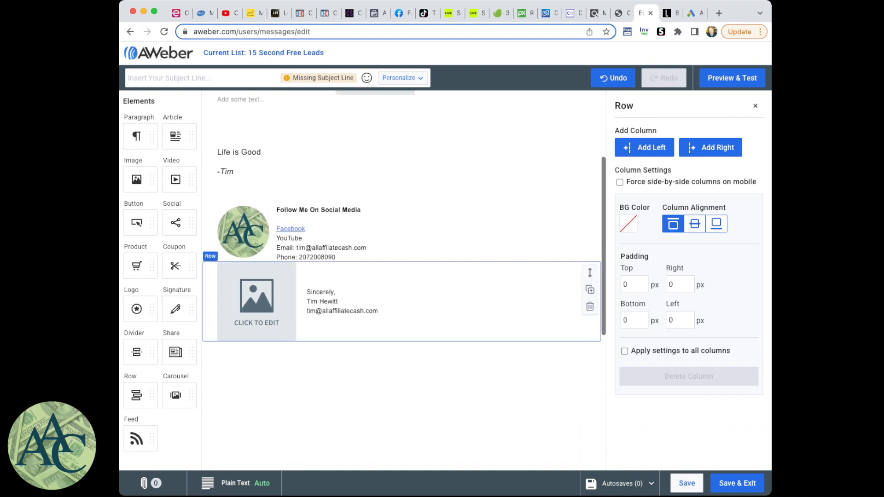